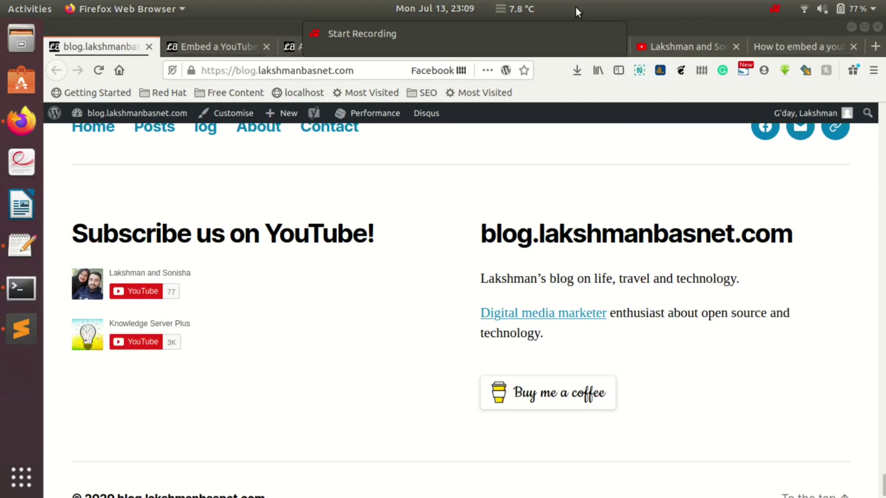
Minimize the Sublime Text markdown post to show the blog footer with its two subscribe buttons
left_click(613, 32)
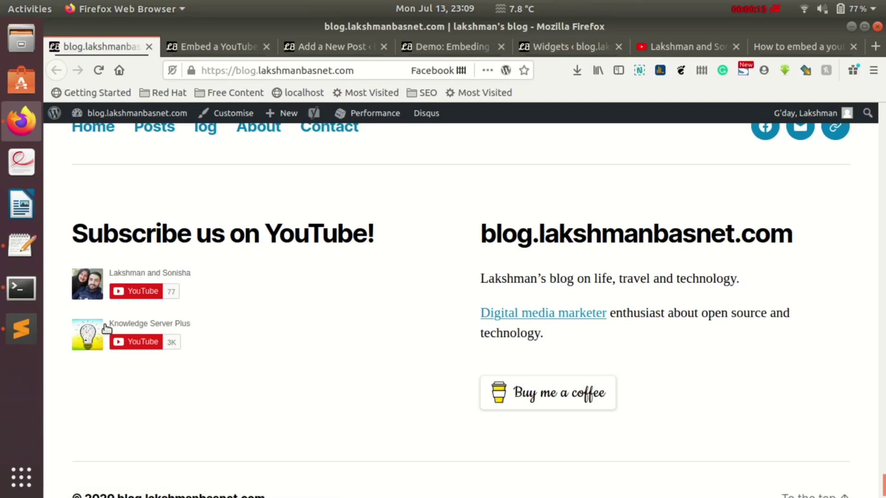
scroll(254, 289, "down", 1)
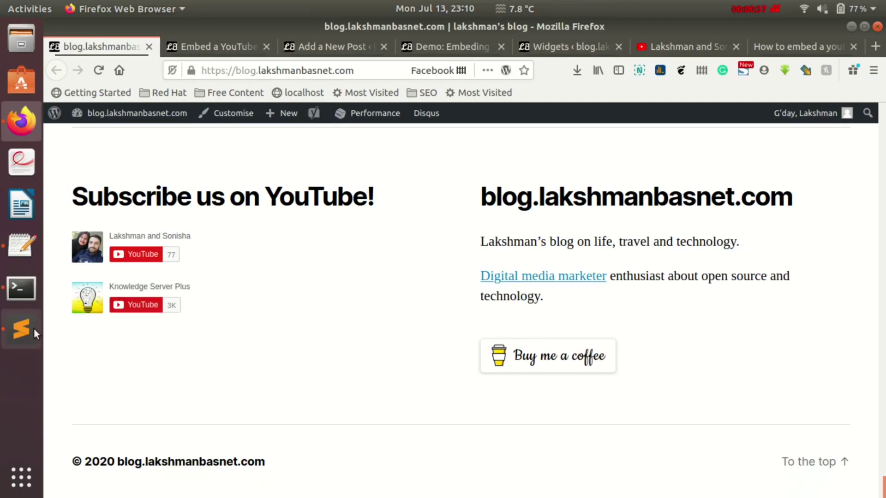
left_click(20, 329)
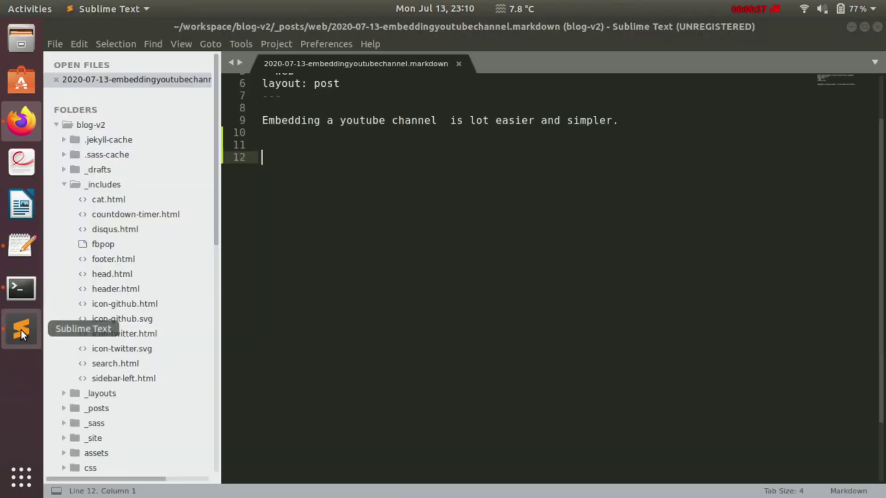
left_click(851, 30)
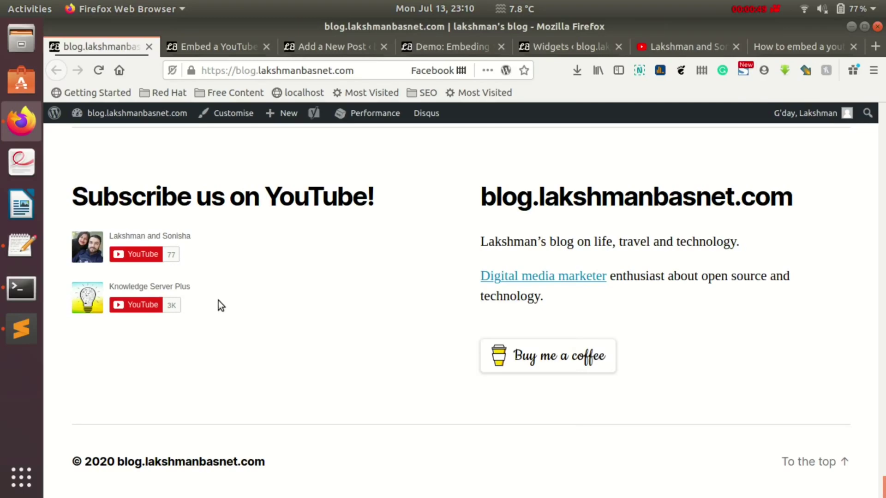
In the 'Embed a YouTube channel' post, jump to section 3.2 and copy both embed code lines
left_click(236, 54)
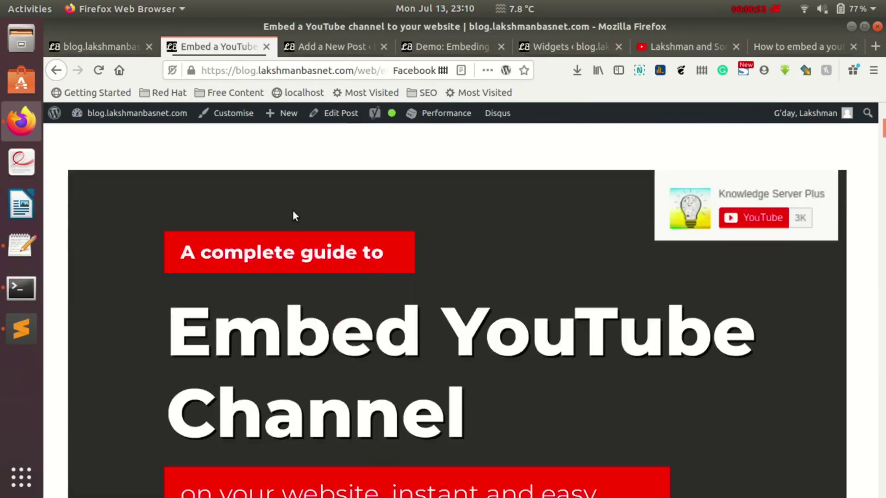
scroll(292, 209, "down", 5)
scroll(297, 252, "down", 3)
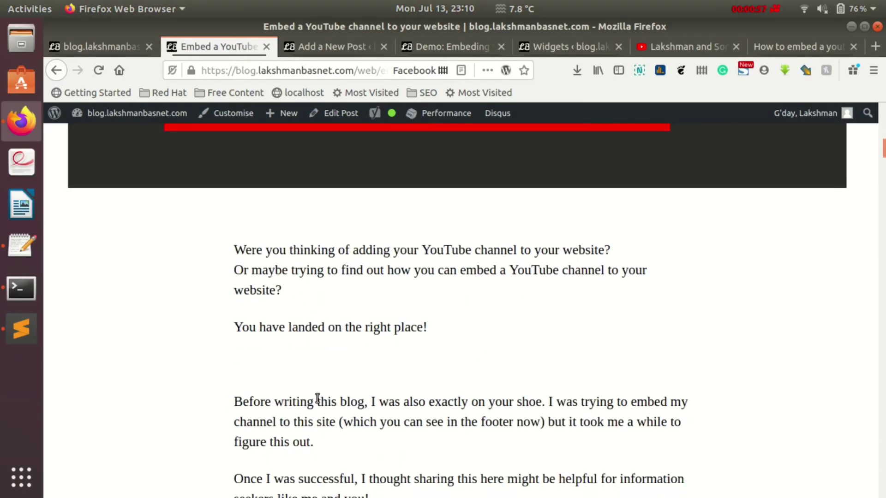
scroll(318, 398, "down", 5)
scroll(317, 398, "down", 5)
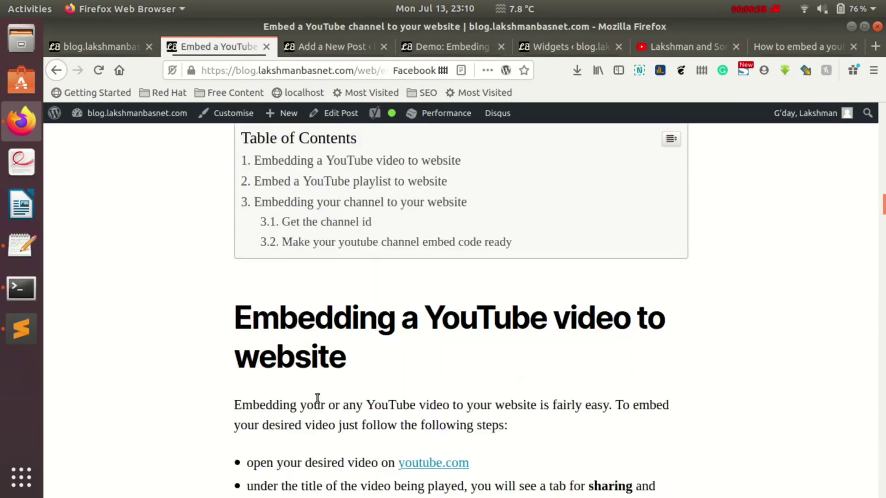
left_click(335, 242)
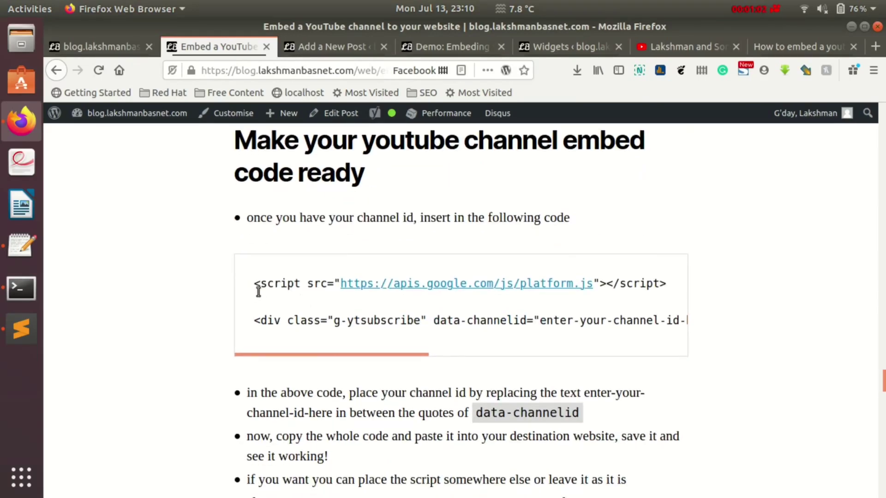
left_click_drag(257, 273, 632, 347)
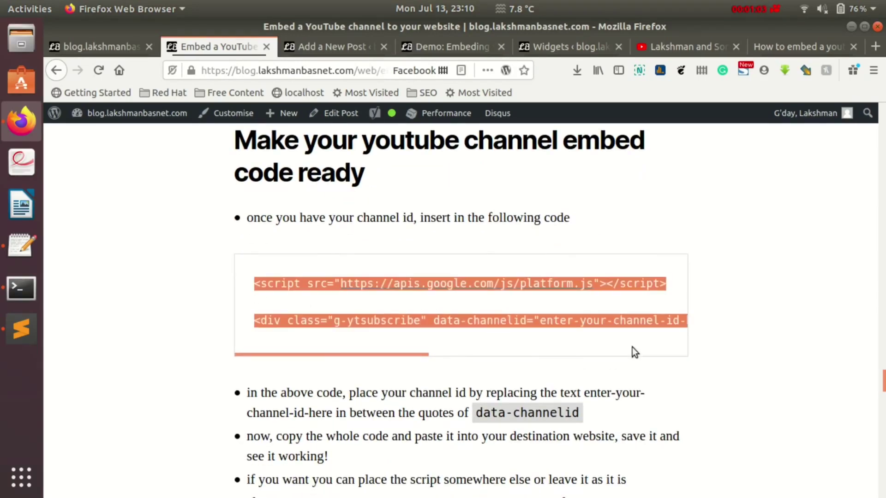
left_click_drag(527, 331, 704, 322)
key("ctrl+c")
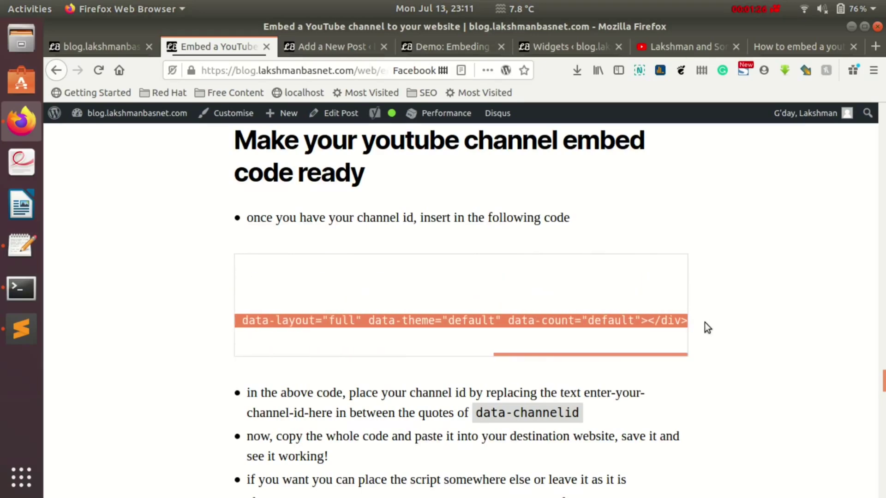
left_click(16, 342)
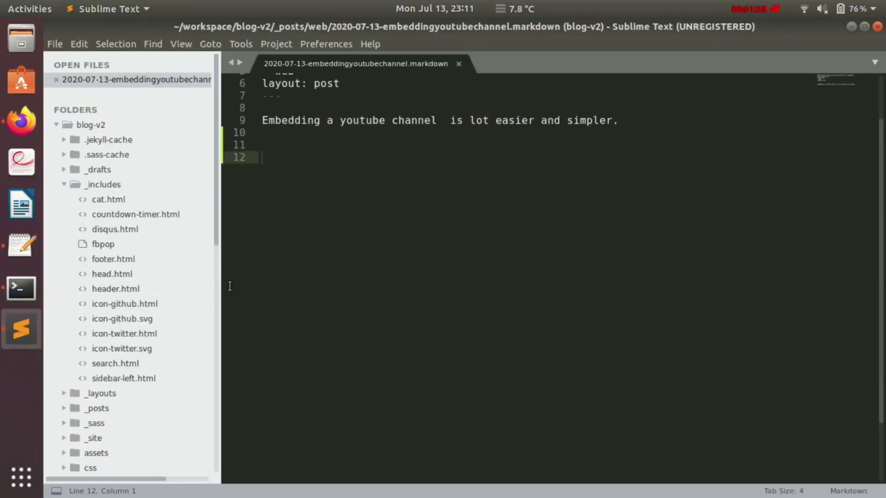
Paste the platform.js script and g-ytsubscribe div at line 12, then select the channel-id placeholder
key("ctrl+v")
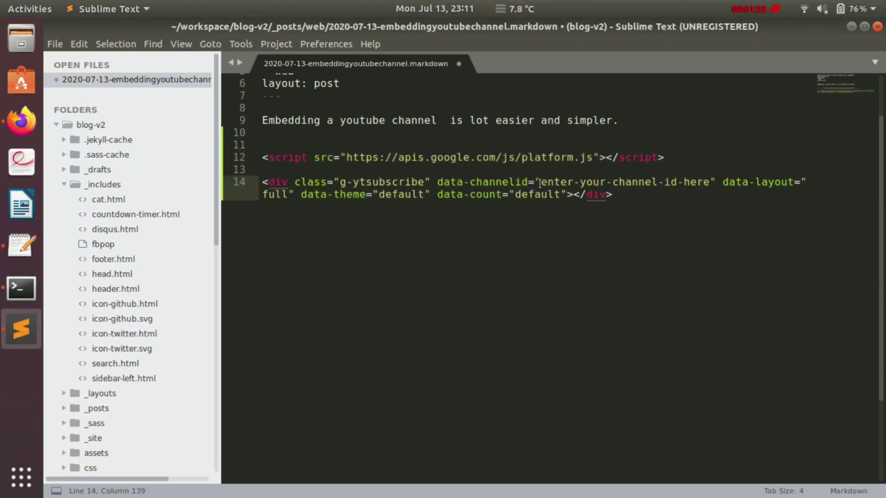
left_click_drag(544, 183, 703, 182)
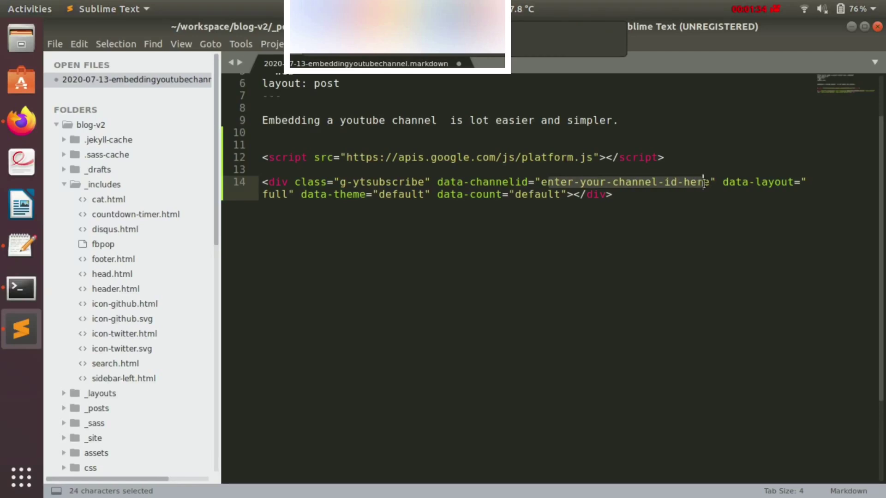
left_click(614, 34)
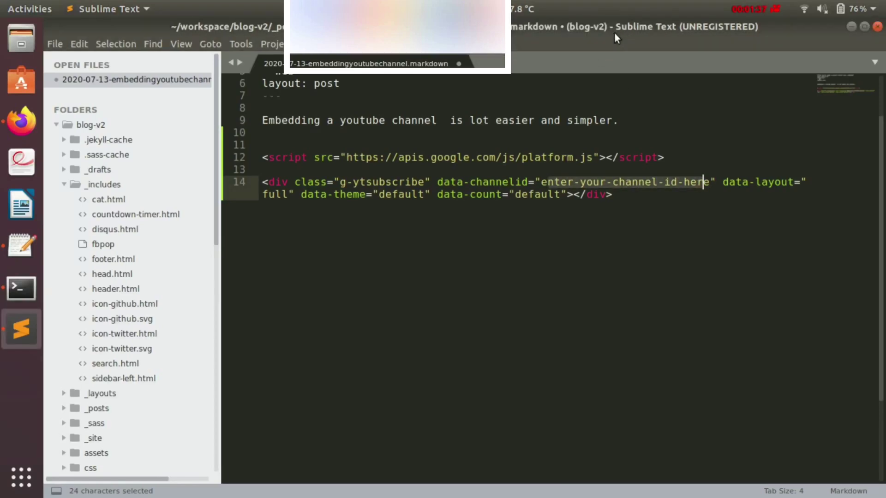
left_click(21, 121)
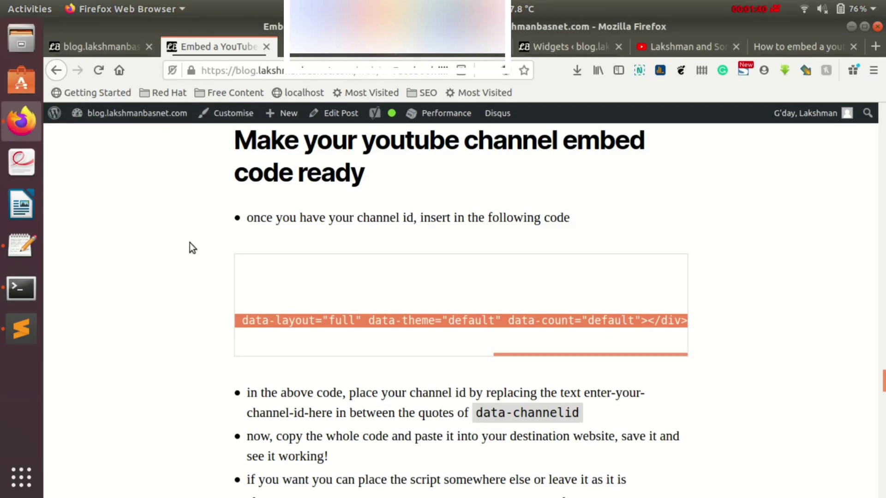
Open your own YouTube channel via the avatar menu and copy the ID after /channel/ in the address
left_click(683, 47)
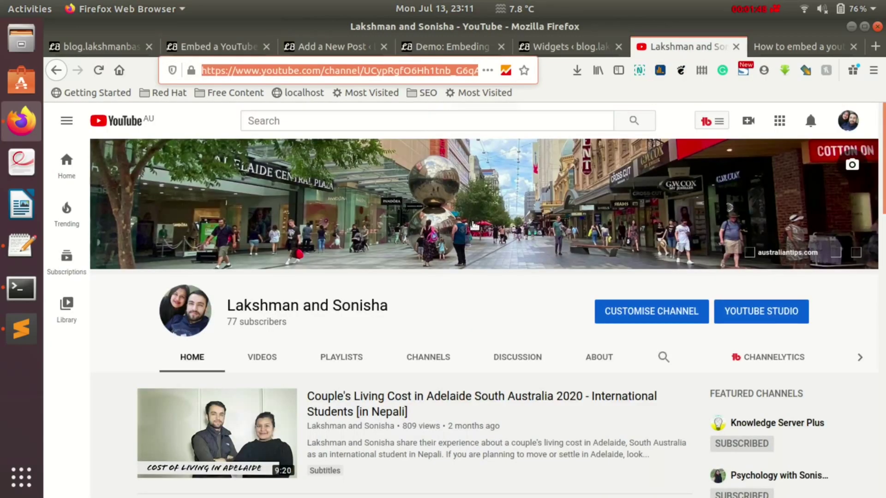
left_click(439, 309)
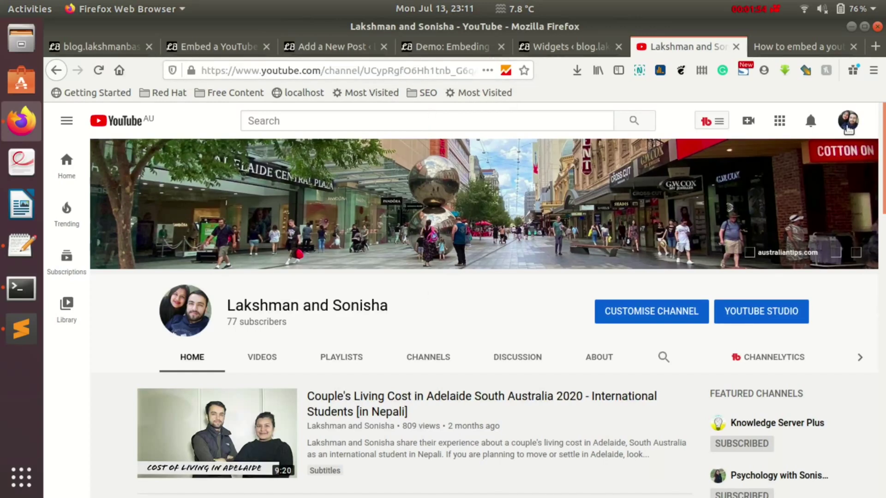
left_click(848, 129)
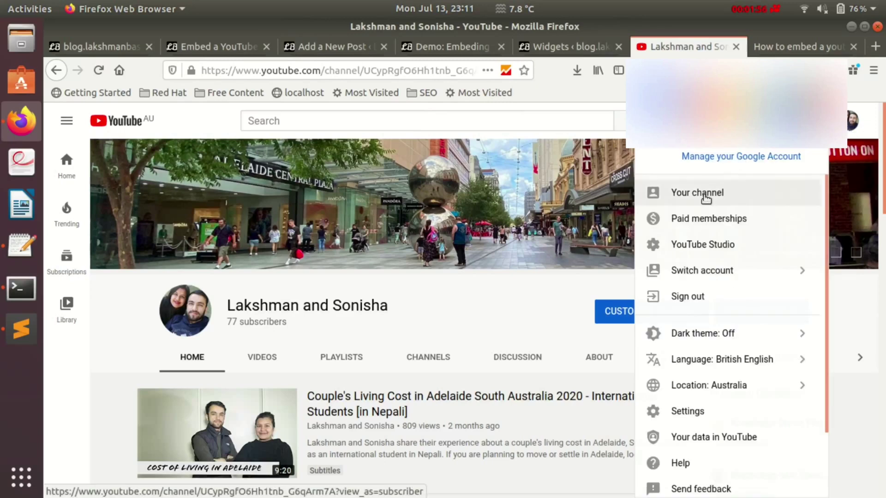
left_click(706, 196)
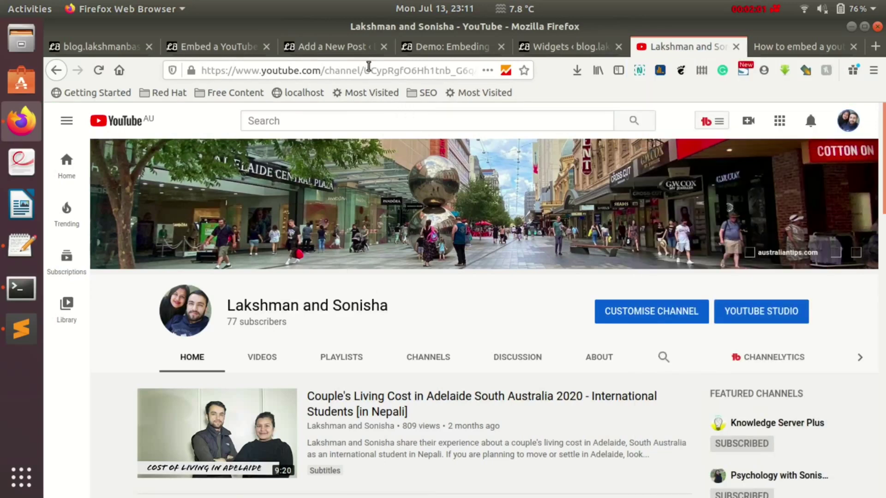
left_click_drag(367, 70, 421, 76)
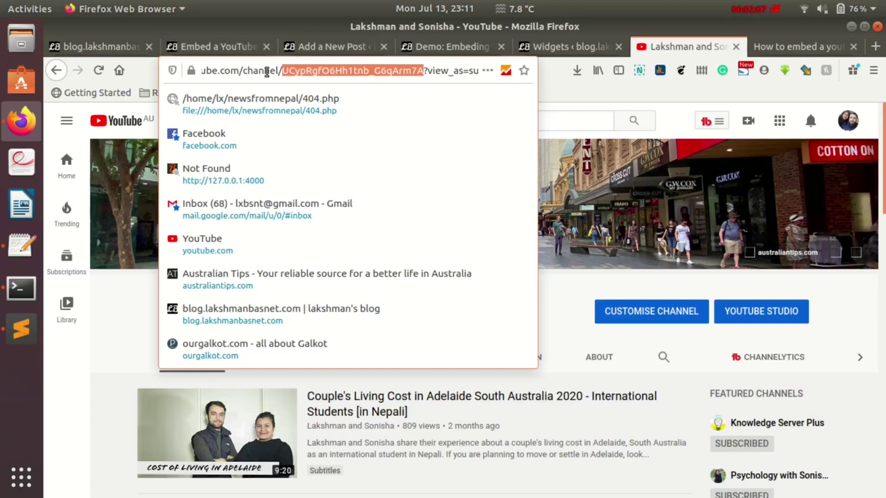
left_click(281, 74)
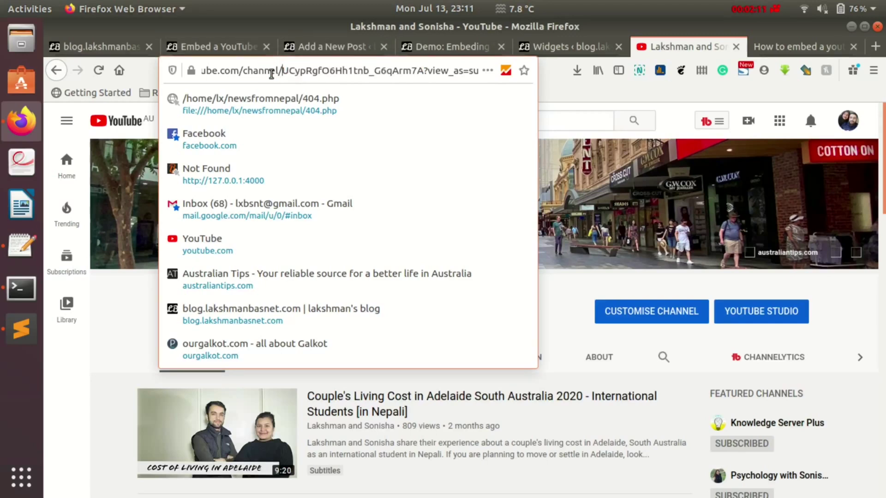
left_click_drag(282, 73, 423, 73)
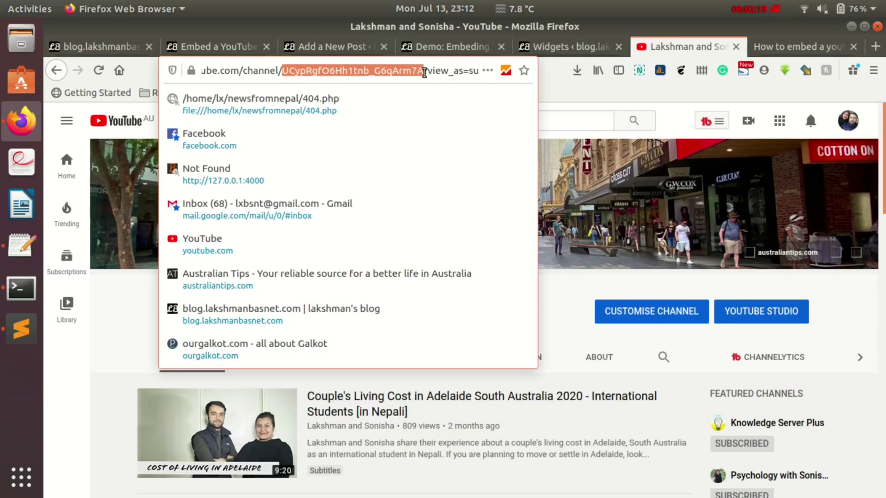
left_click(22, 328)
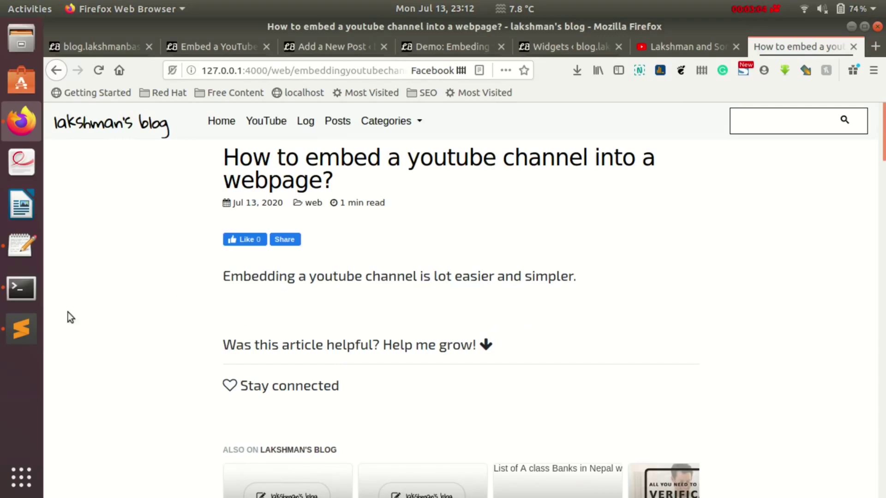
Replace the enter-your-channel-id-here placeholder with the copied channel ID and reload the local post
left_click(21, 329)
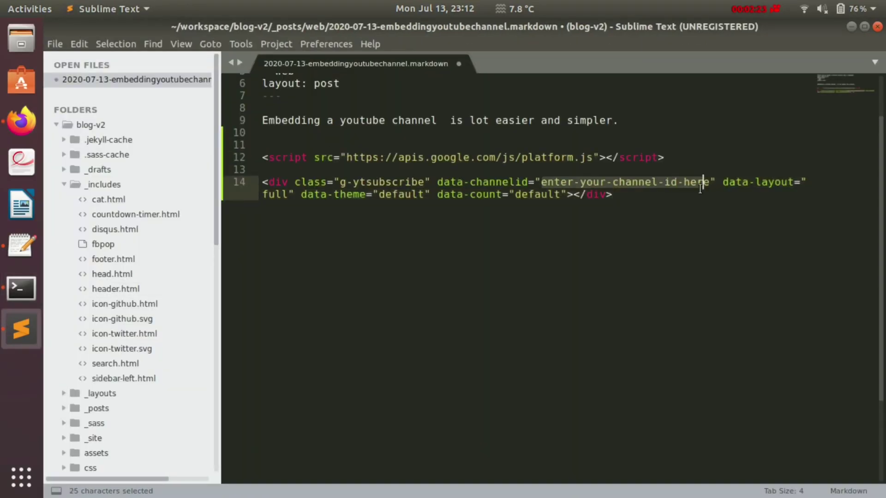
left_click_drag(704, 182, 709, 183)
type("UCypRgfO6Hh1tnk_G6qArn7A")
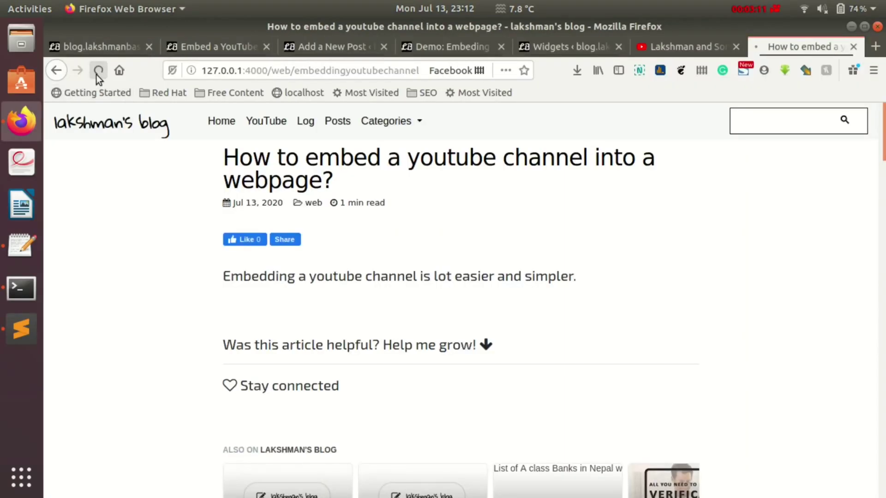
left_click(96, 75)
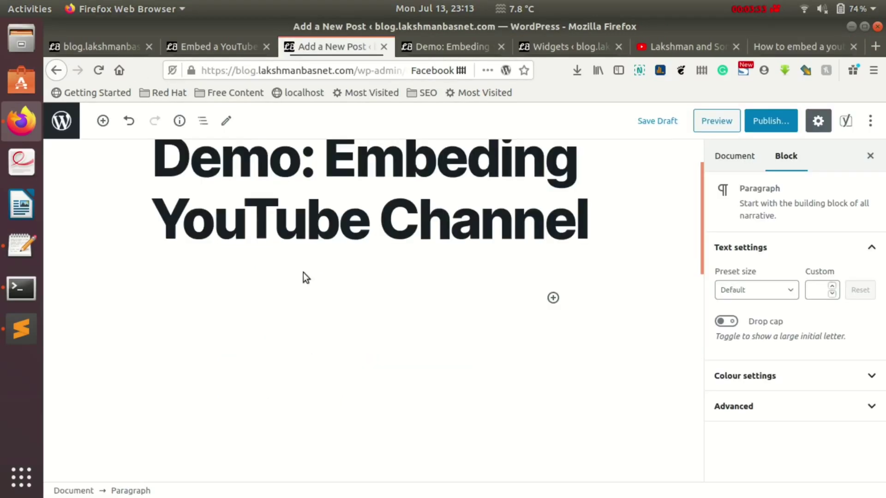
Add a Custom HTML block (searched as 'custs') containing the pasted subscribe embed code, then preview the post
left_click(553, 298)
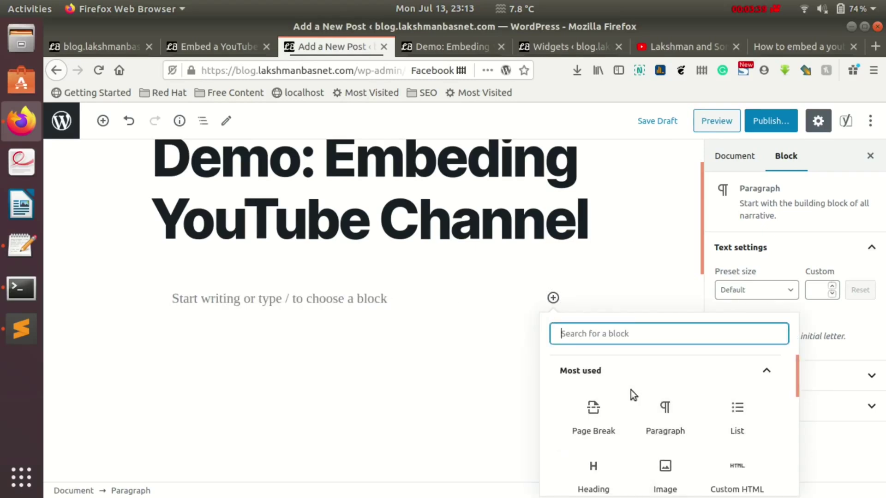
type("cuts")
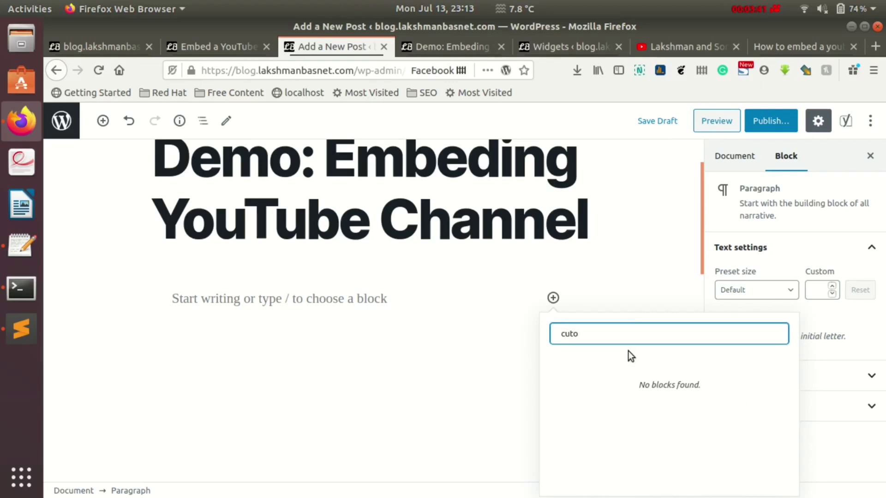
key("BackSpace")
key("BackSpace")
type("s")
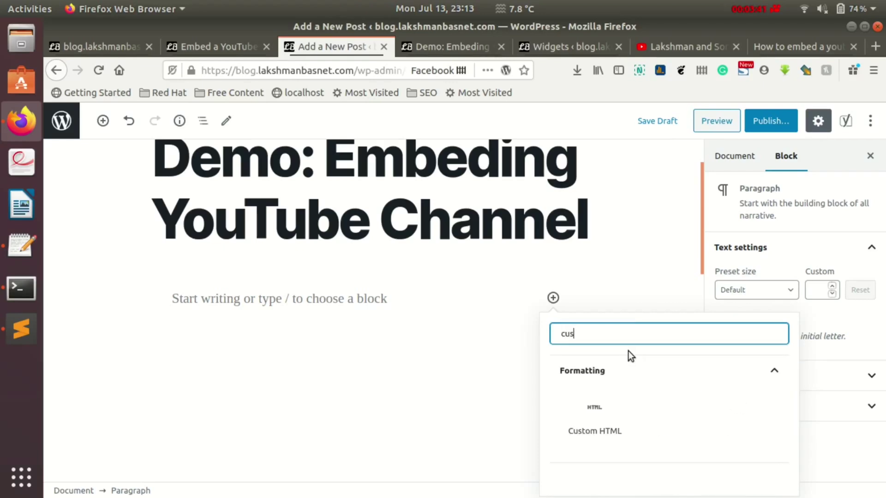
left_click(593, 415)
type("<script src=\"https://apis.google.com/js/platform.js\"></script>  <div class=\"g-ytsubscribe\" data-channelid=\"UCypRgfO6HhTtnb_G6qArm7A\" data-layout=\"full\" data-theme=\"default\" data-count=\"default\"></div>")
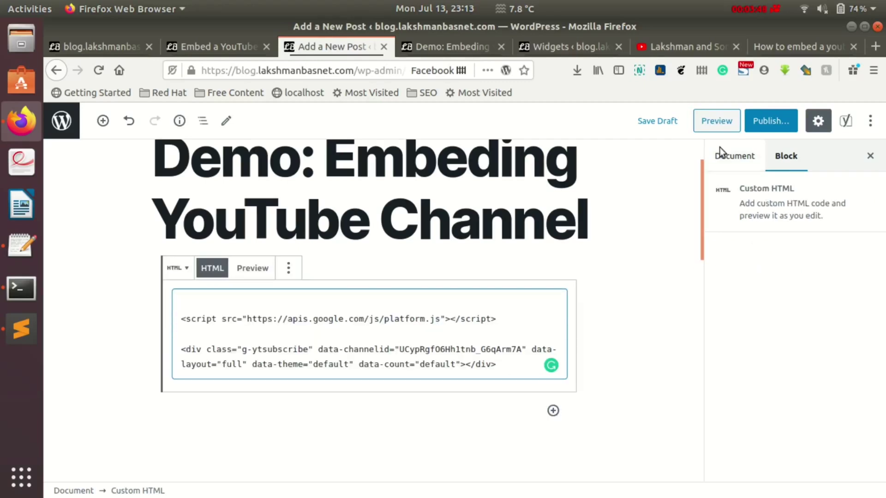
left_click(719, 126)
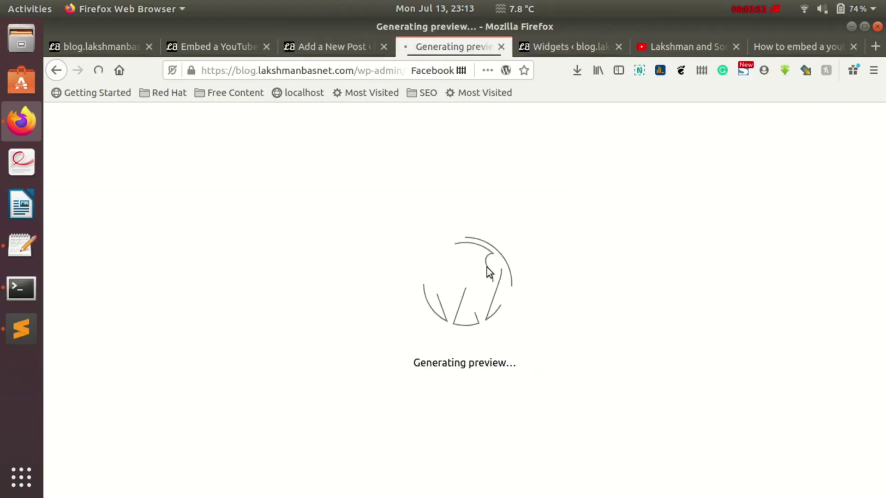
Scroll the preview to the subscribe button showing 77 subscribers, then return to the post editor
scroll(461, 311, "down", 5)
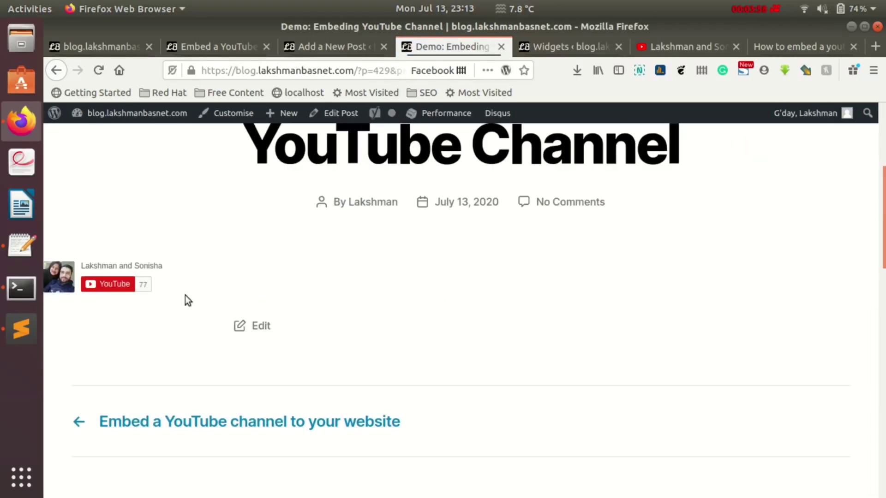
left_click(326, 48)
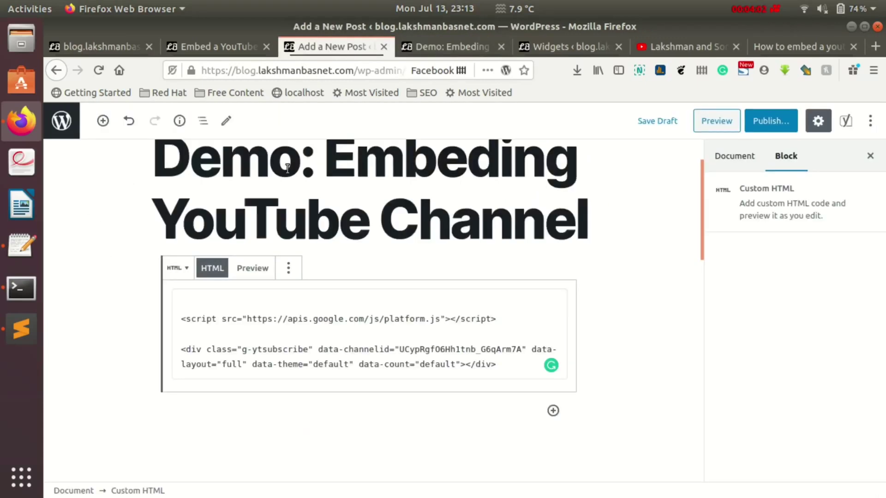
Wrap the embed code in <div class="site-content"></div> and refresh the post preview
left_click(234, 311)
type("<div ")
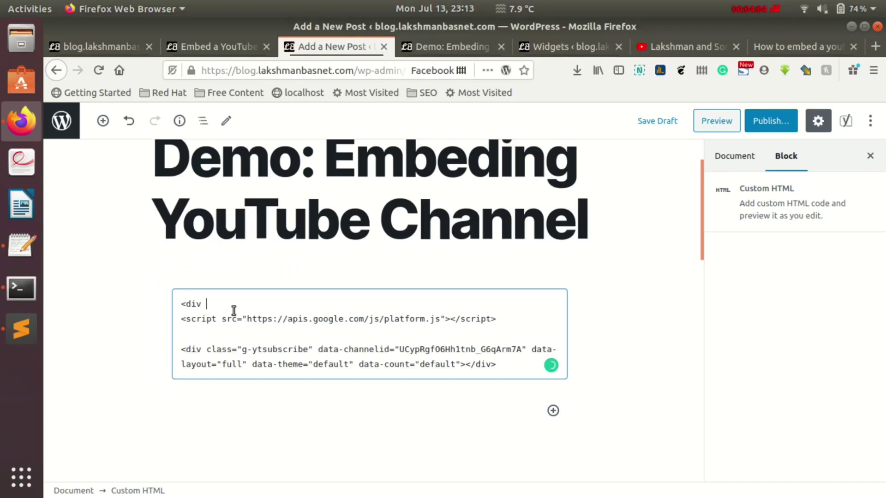
type("class=\"site-content\">")
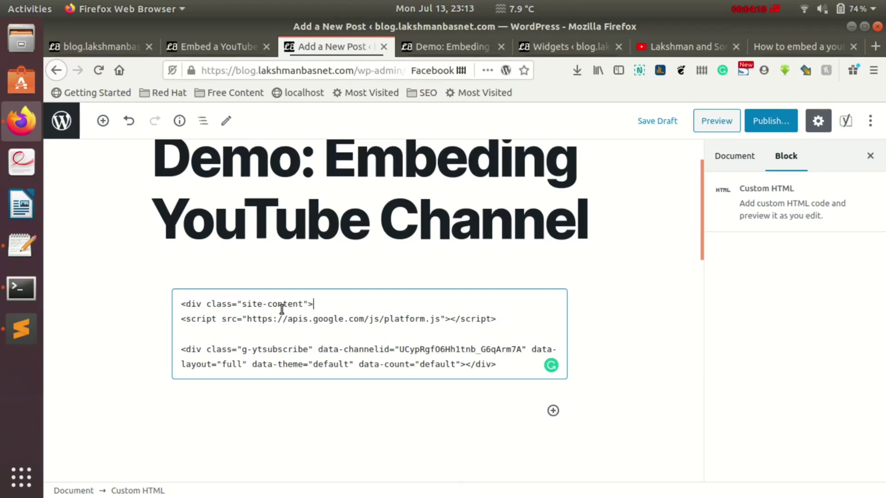
type("</div>")
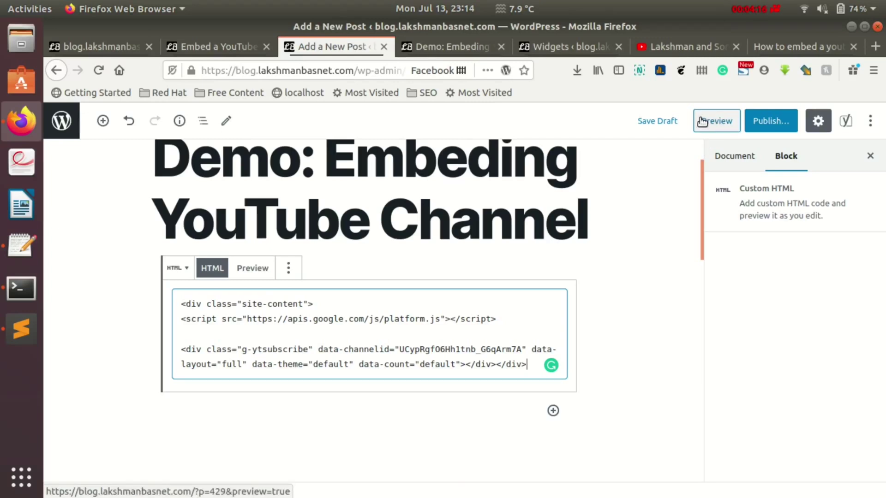
left_click(702, 122)
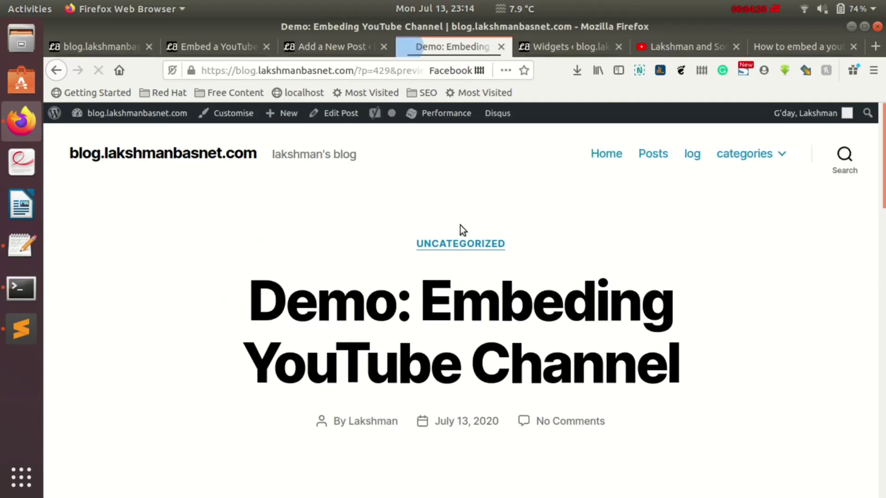
Scroll the refreshed preview to check the subscribe button in the post body and the footer buttons
scroll(460, 225, "down", 6)
scroll(460, 225, "up", 3)
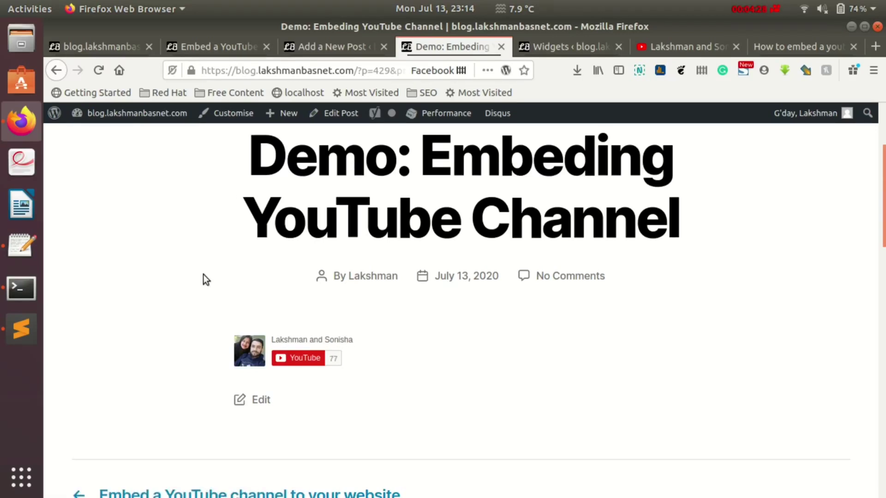
scroll(356, 311, "down", 15)
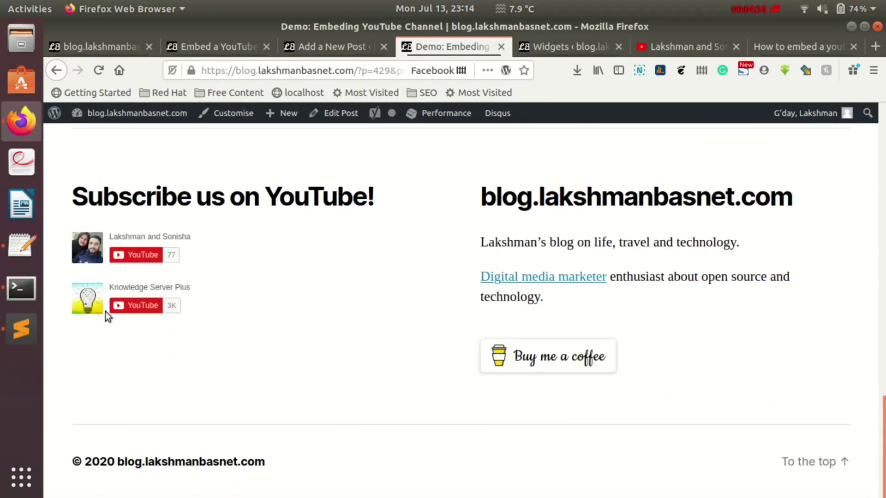
left_click(552, 46)
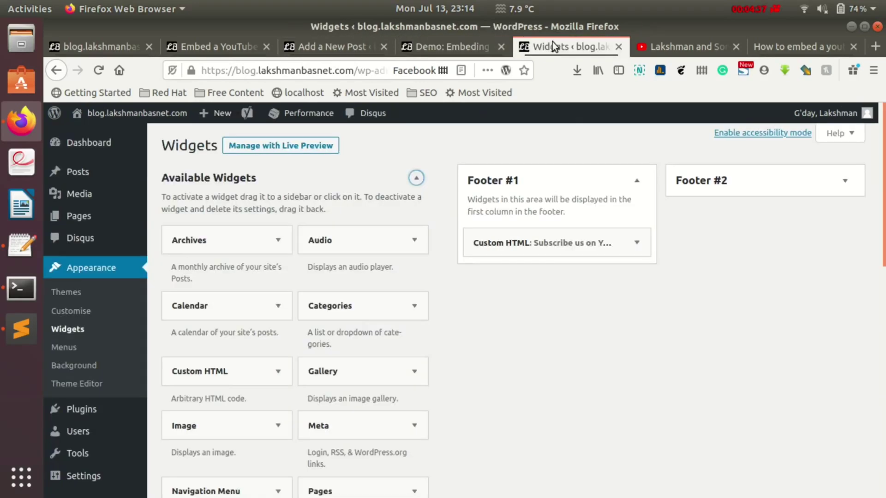
scroll(308, 357, "down", 5)
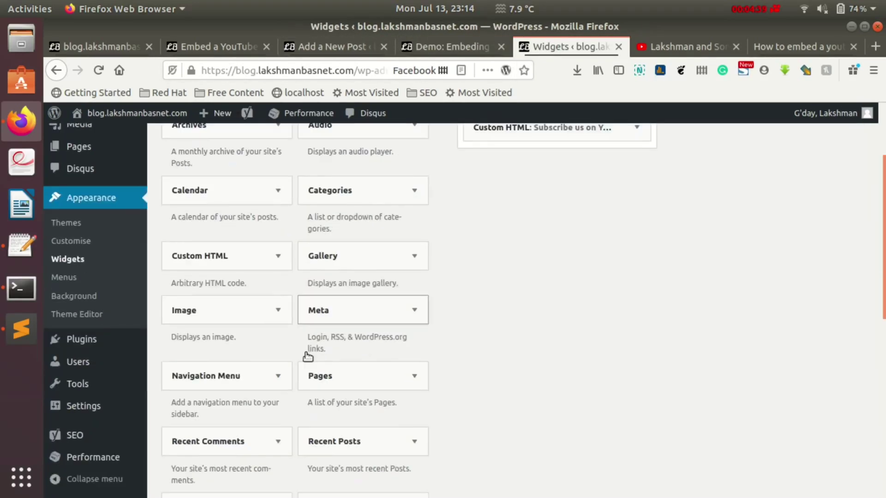
scroll(308, 357, "down", 5)
scroll(436, 193, "up", 10)
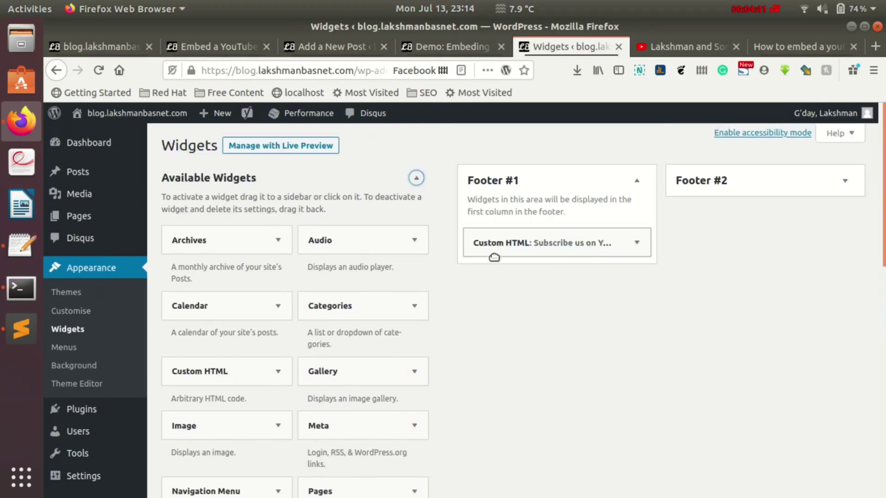
left_click(549, 238)
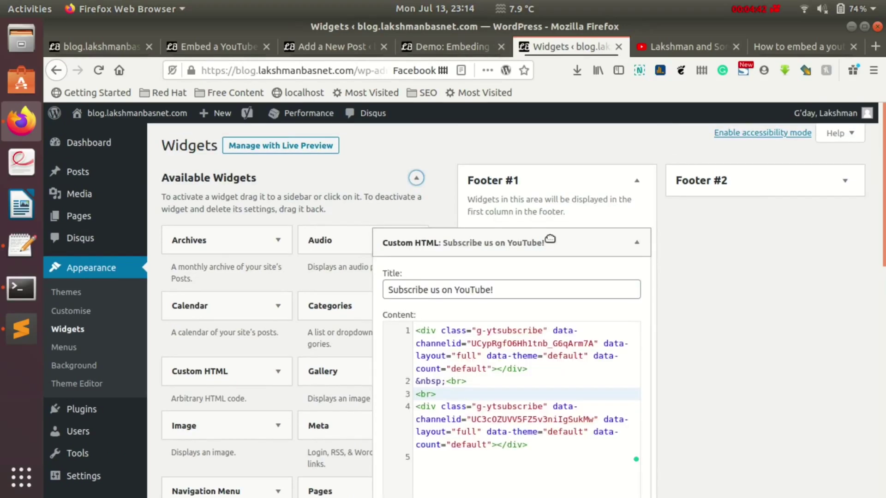
left_click(613, 240)
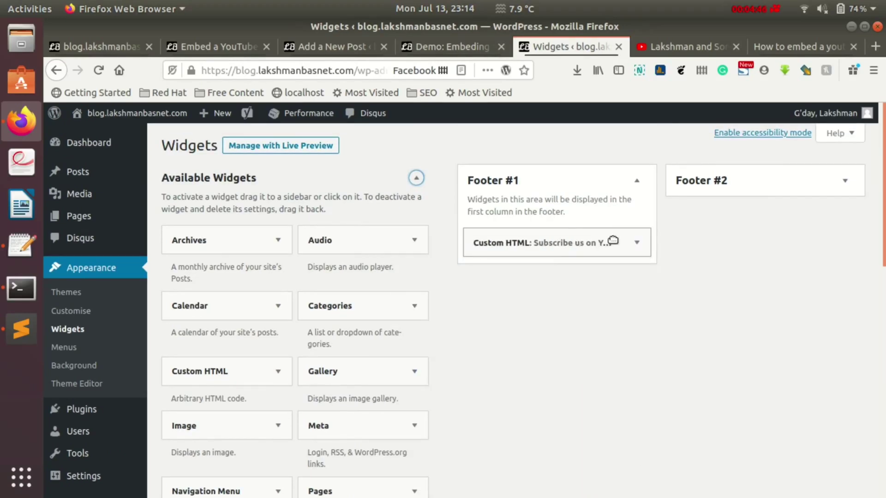